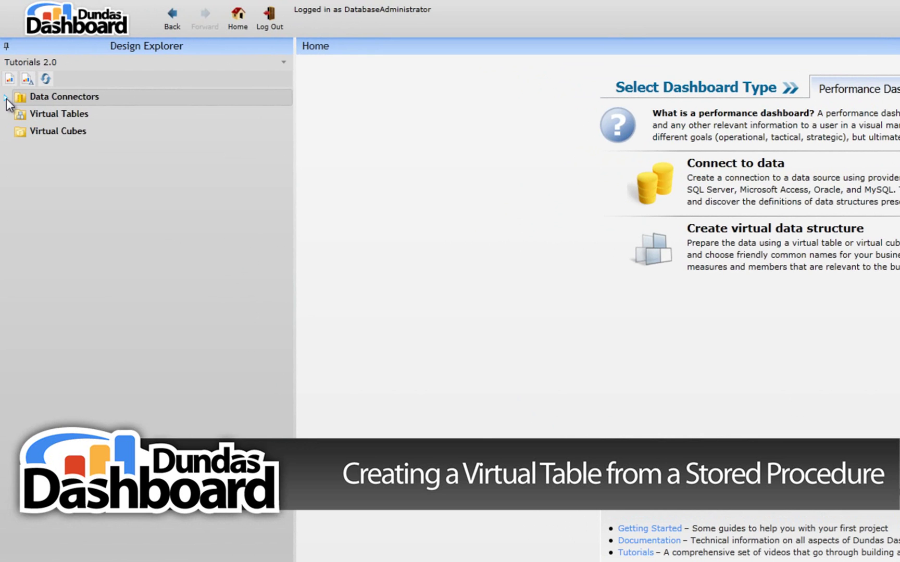
Create a virtual table from the [dbo].[Products] table of connector 2.1.1.
{"action": "left_click", "coordinate": [6, 98]}
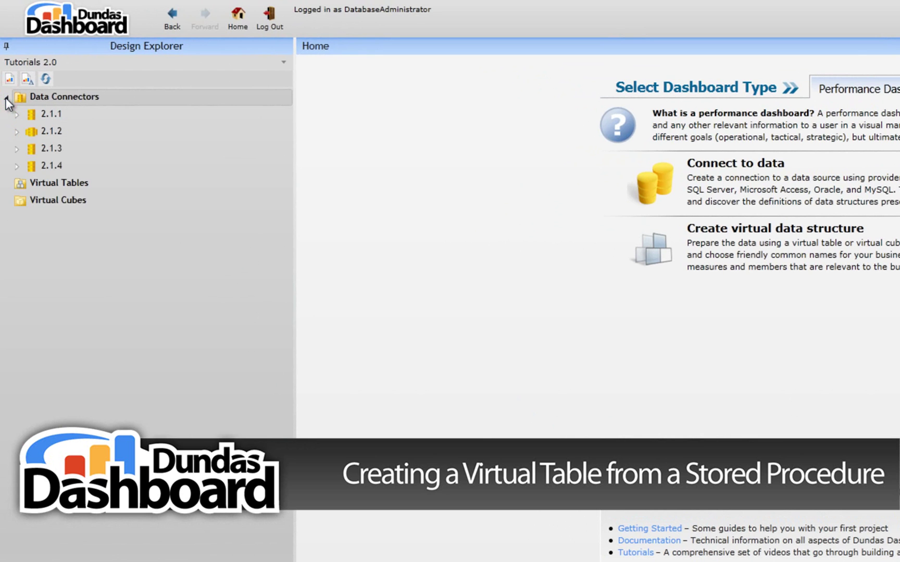
{"action": "left_click", "coordinate": [17, 114]}
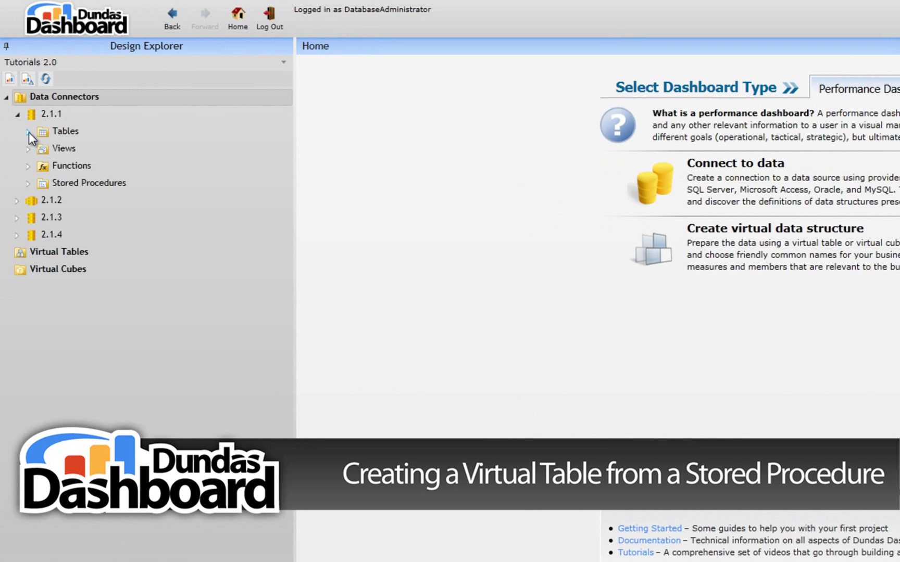
{"action": "left_click", "coordinate": [29, 133]}
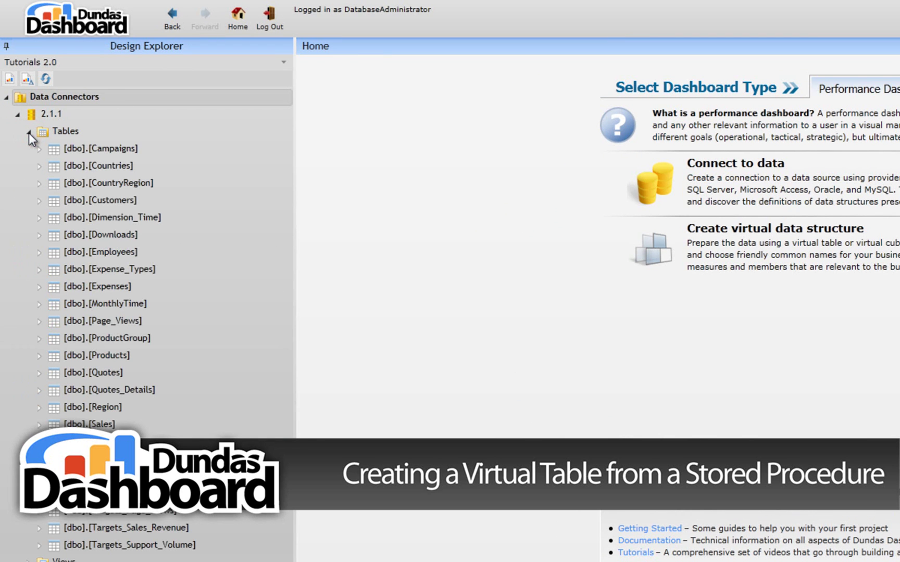
{"action": "left_click", "coordinate": [282, 355]}
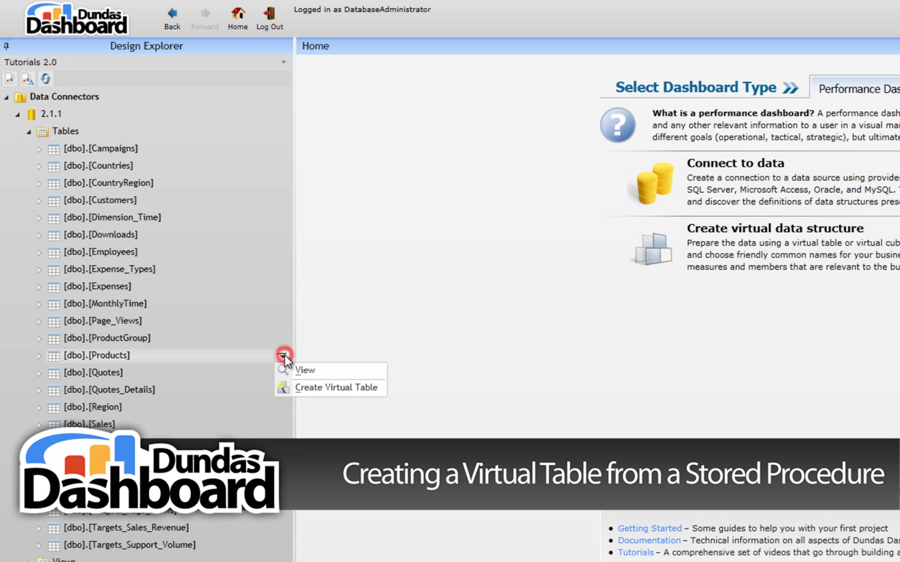
{"action": "left_click", "coordinate": [300, 387]}
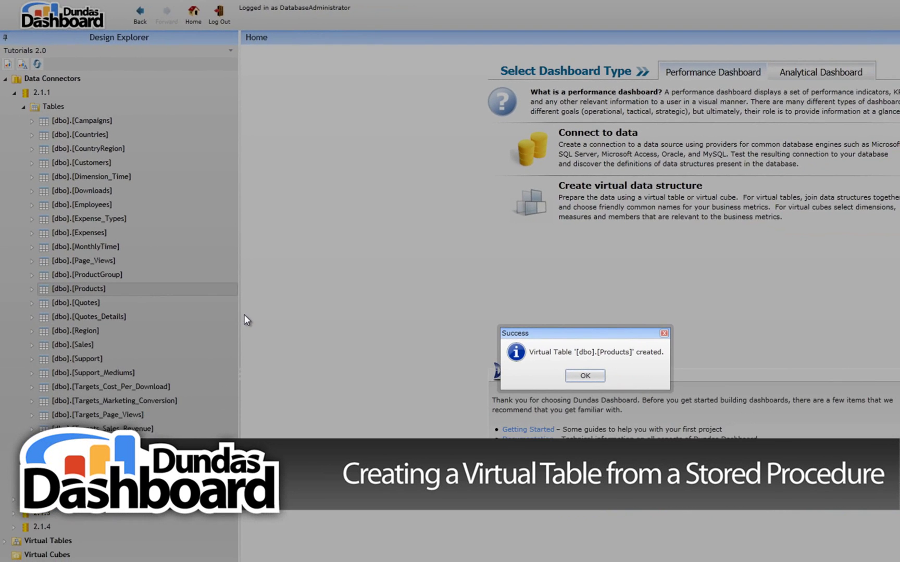
{"action": "left_click", "coordinate": [570, 377]}
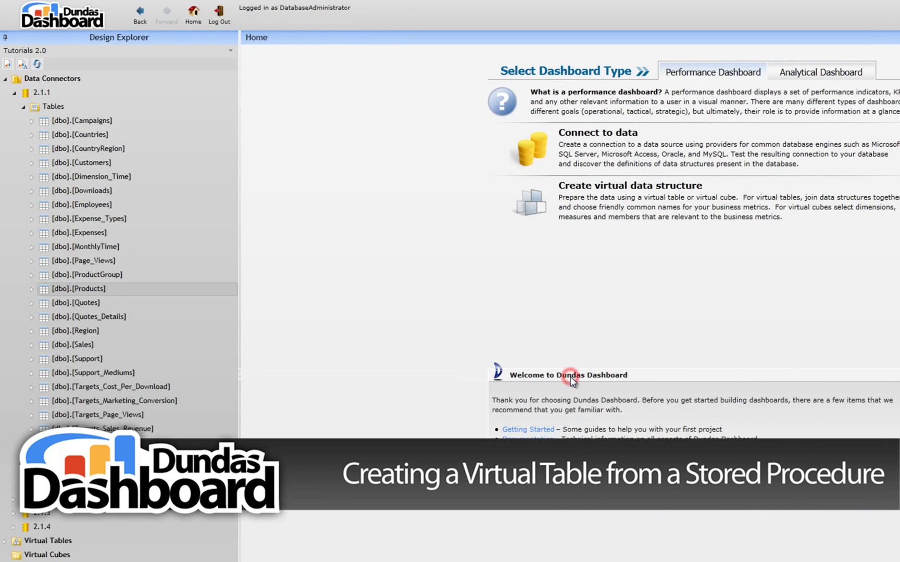
Begin checking in the [dbo].[Products] virtual table listed under Virtual Tables.
{"action": "left_click", "coordinate": [5, 78]}
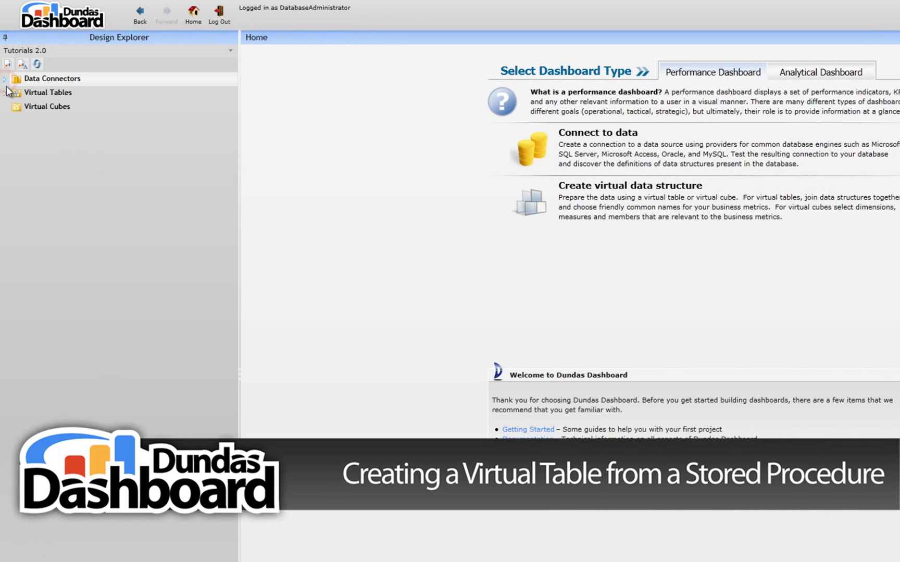
{"action": "left_click", "coordinate": [4, 93]}
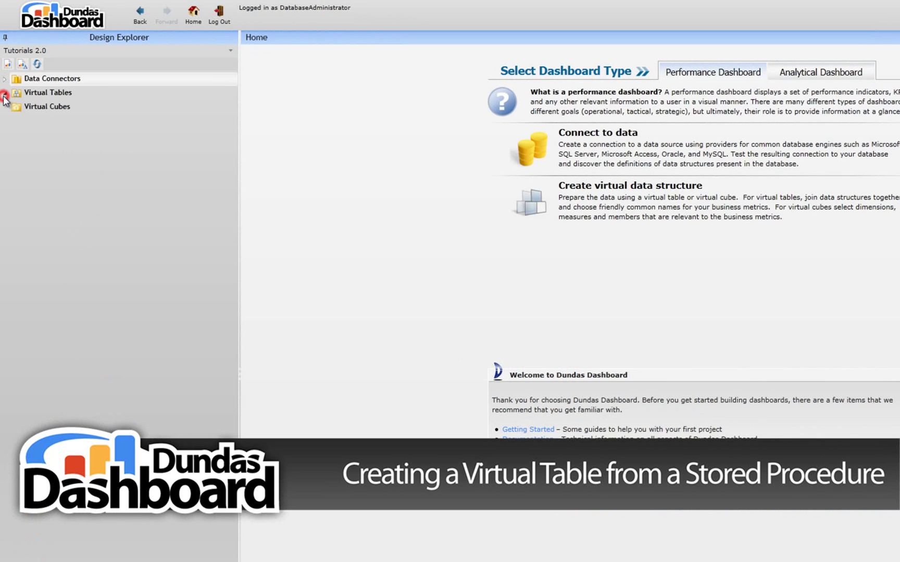
{"action": "left_click", "coordinate": [229, 108]}
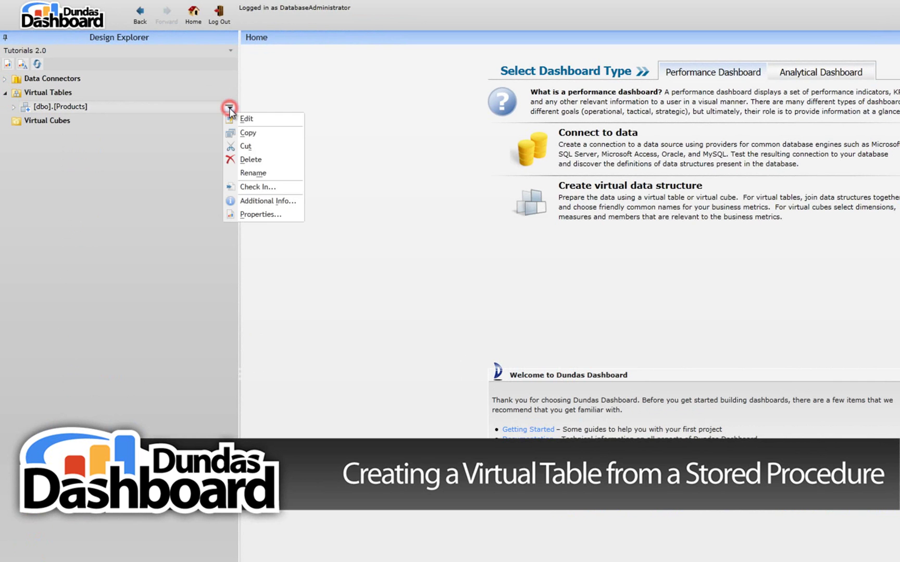
{"action": "left_click", "coordinate": [246, 188]}
Confirm the [dbo].[Products] check-in and add a new virtual table named 2.2.2.
{"action": "left_click", "coordinate": [623, 406]}
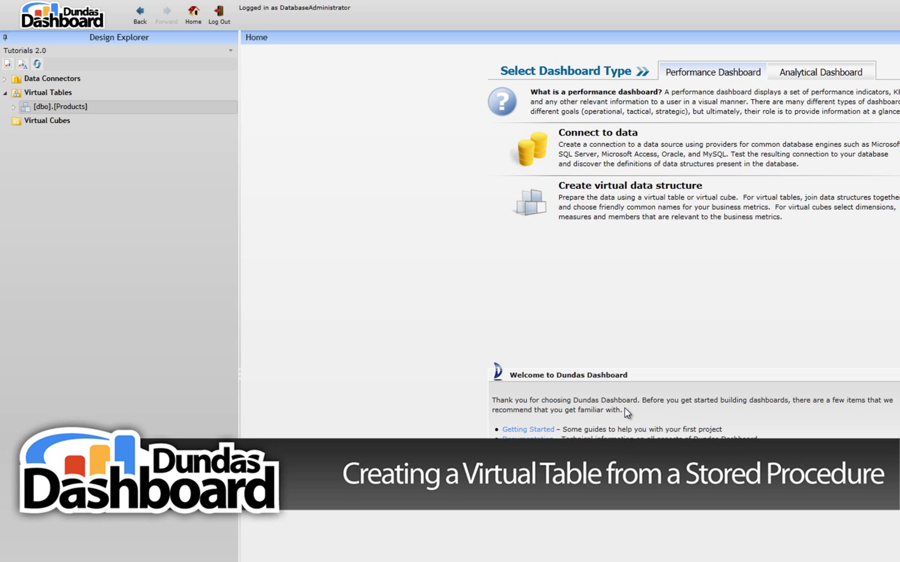
{"action": "mouse_move", "coordinate": [228, 95]}
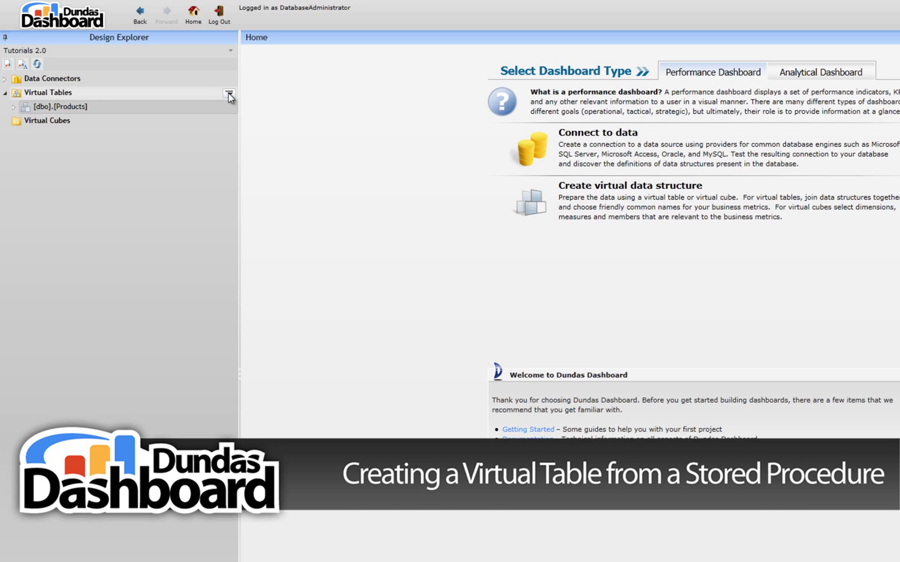
{"action": "left_click", "coordinate": [229, 95]}
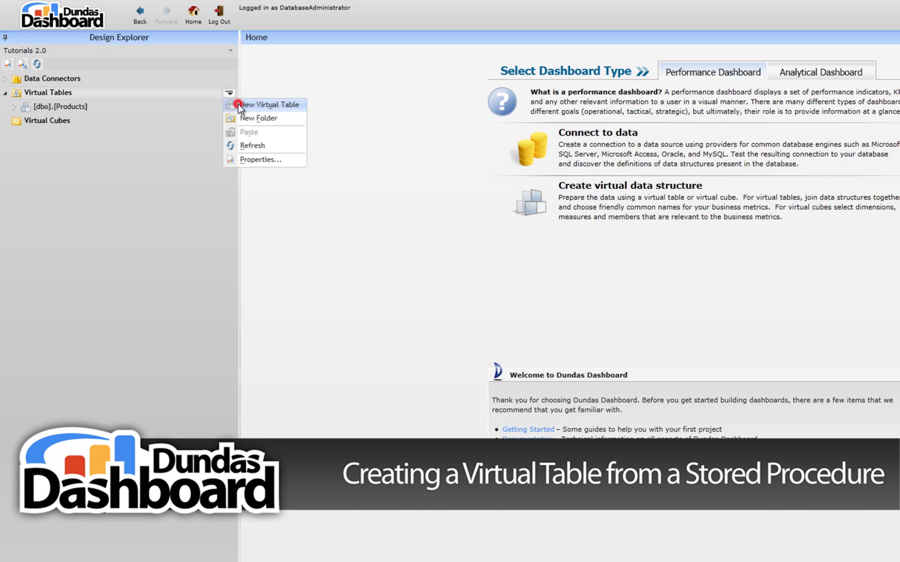
{"action": "left_click", "coordinate": [239, 104]}
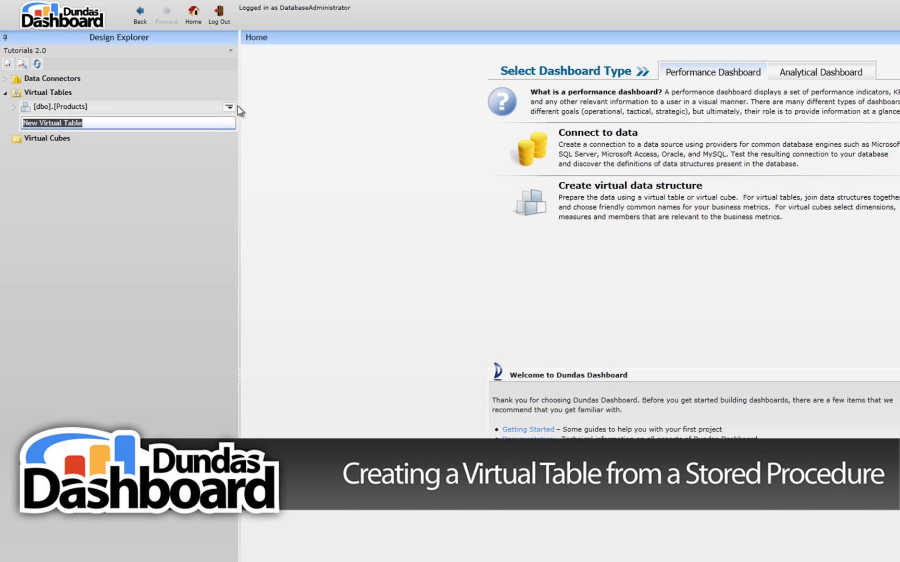
{"action": "type", "text": "2.2."}
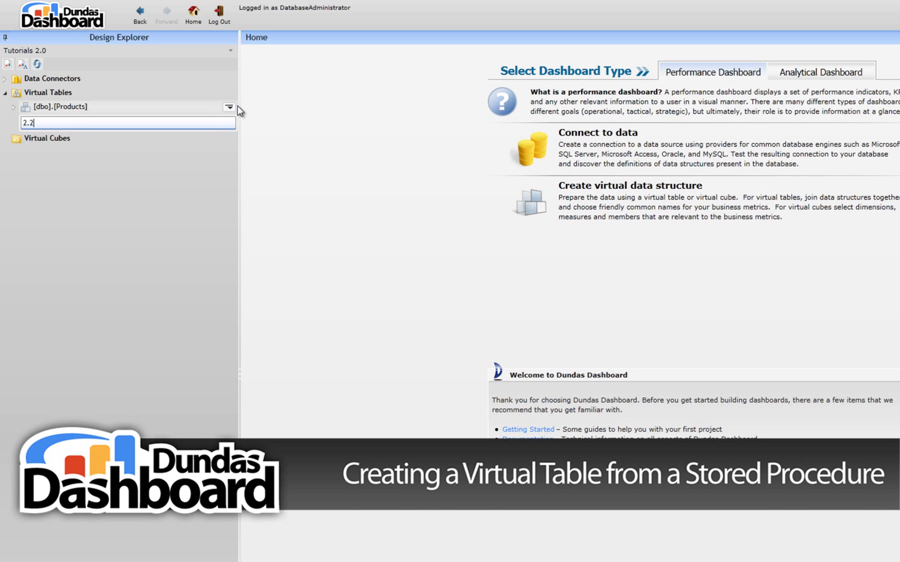
{"action": "type", "text": "2"}
{"action": "key", "text": "Return"}
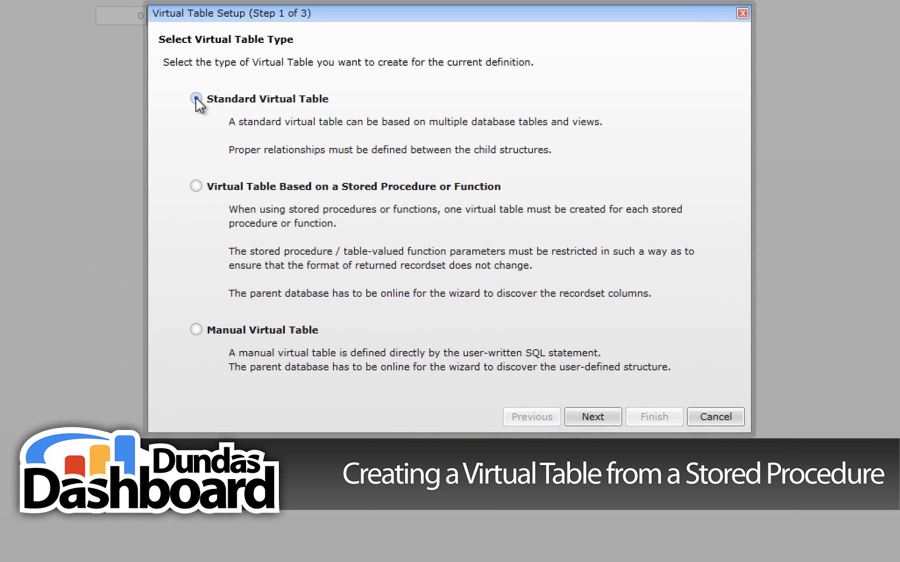
Base table 2.2.2 on stored procedure [dbo].[GetSalesForProduct] from connector 2.1.1 and finish the wizard.
{"action": "left_click", "coordinate": [196, 187]}
{"action": "left_click", "coordinate": [594, 417]}
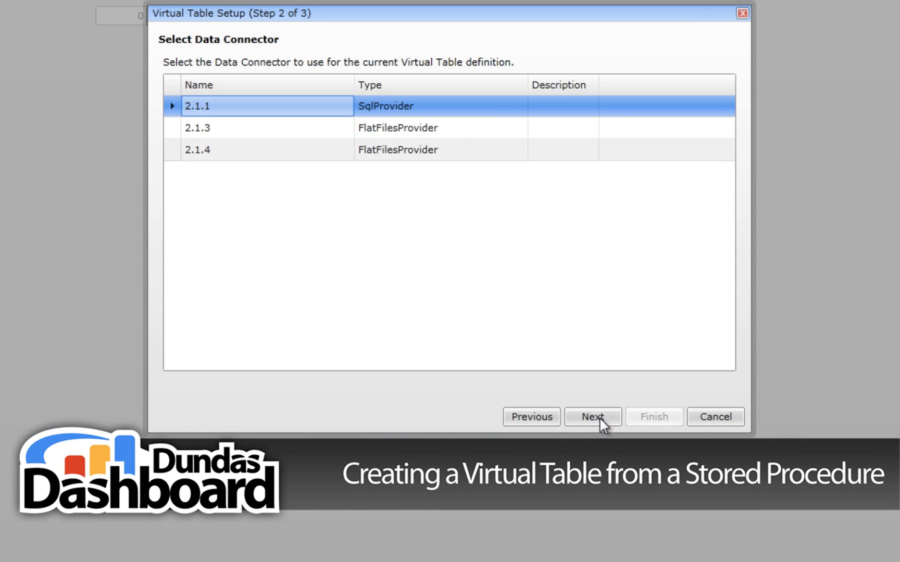
{"action": "left_click", "coordinate": [289, 108]}
{"action": "left_click", "coordinate": [588, 412]}
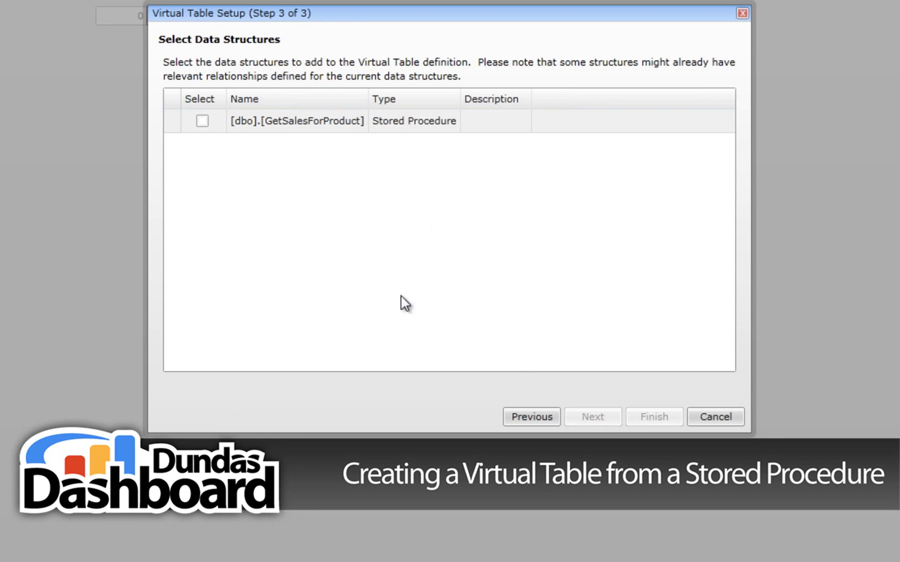
{"action": "left_click", "coordinate": [202, 121]}
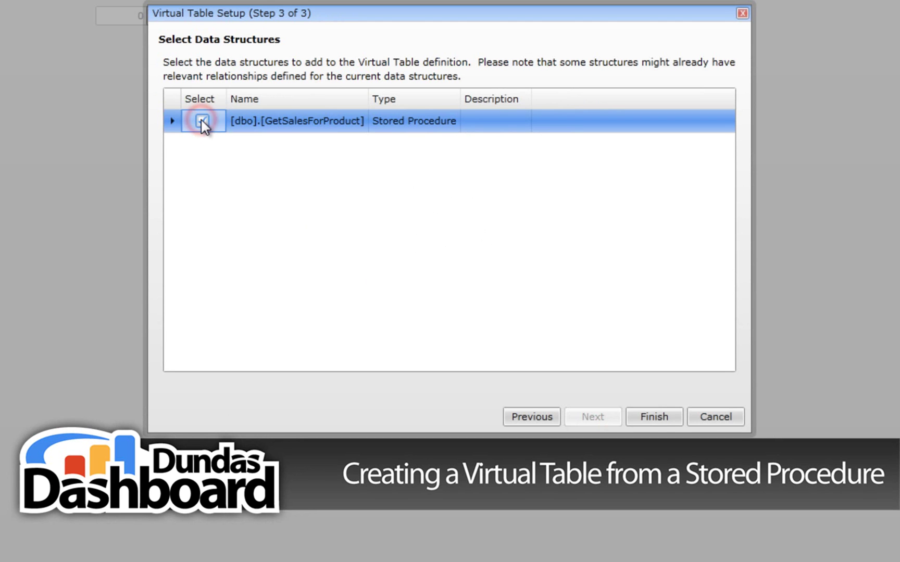
{"action": "left_click", "coordinate": [655, 417]}
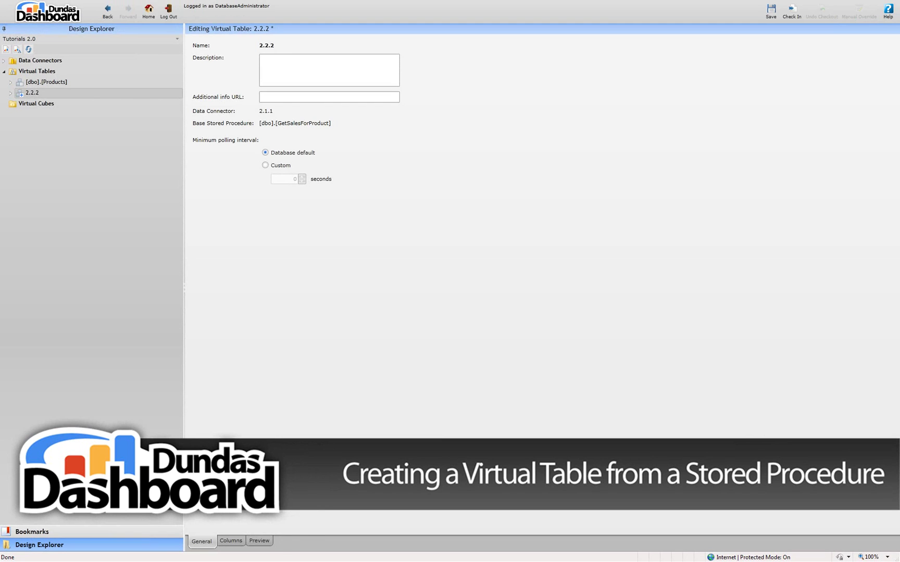
{"action": "left_click", "coordinate": [267, 543]}
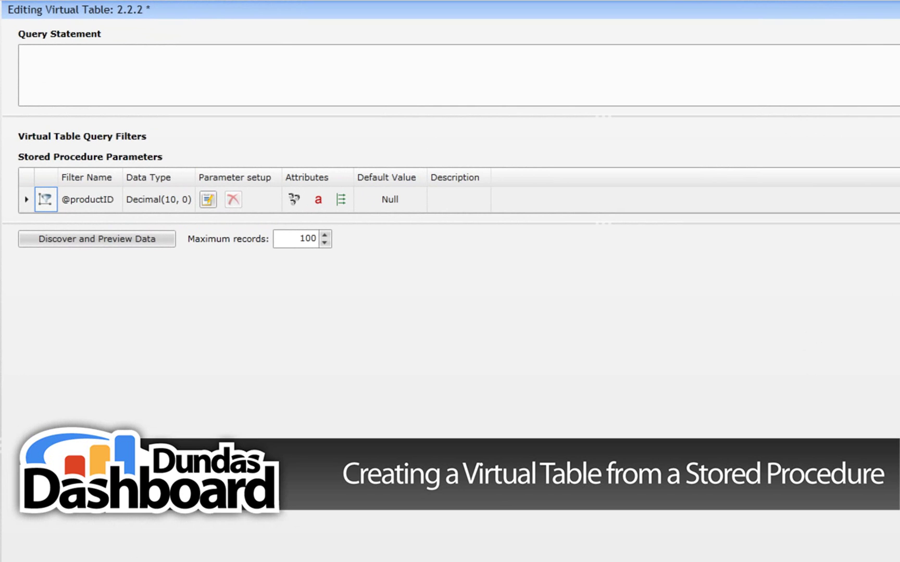
{"action": "left_click", "coordinate": [207, 199]}
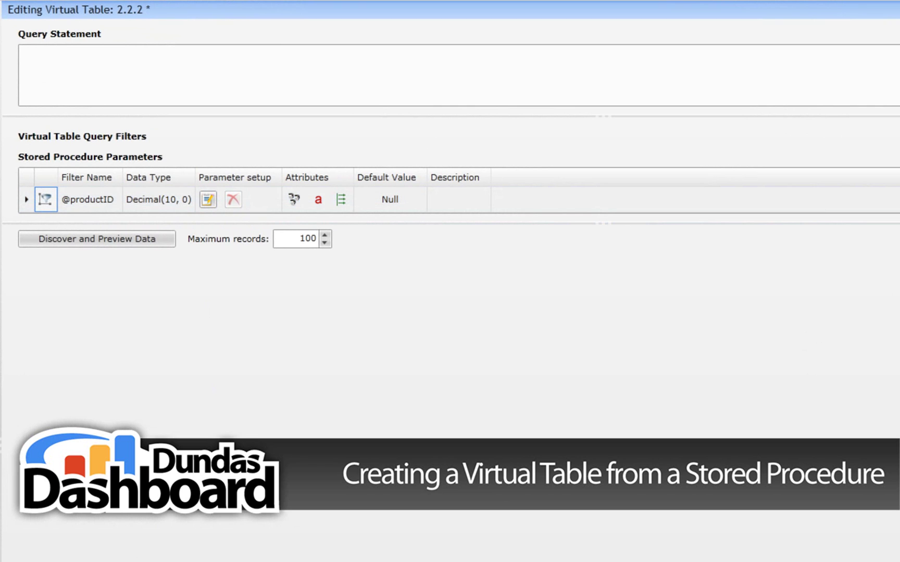
{"action": "left_click", "coordinate": [207, 197]}
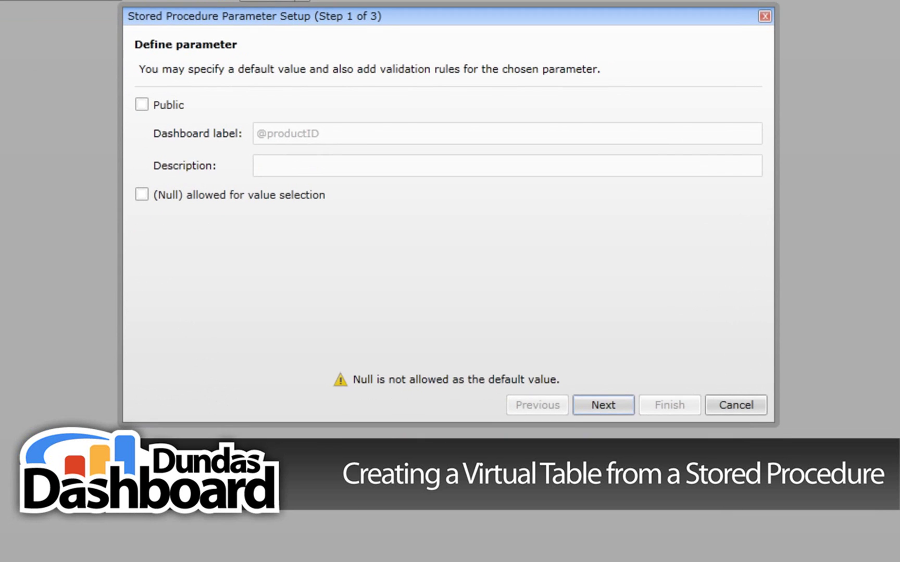
{"action": "left_click", "coordinate": [142, 105]}
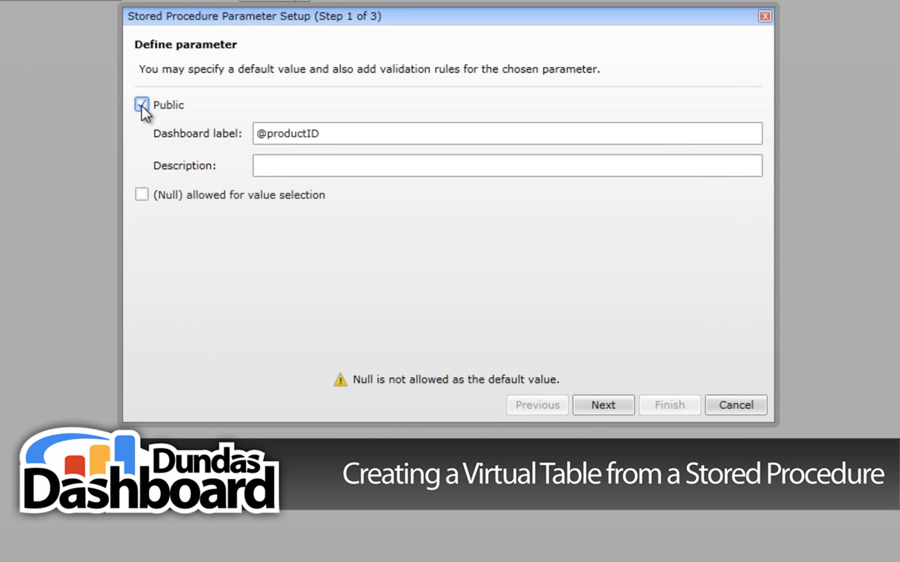
{"action": "left_click", "coordinate": [614, 405]}
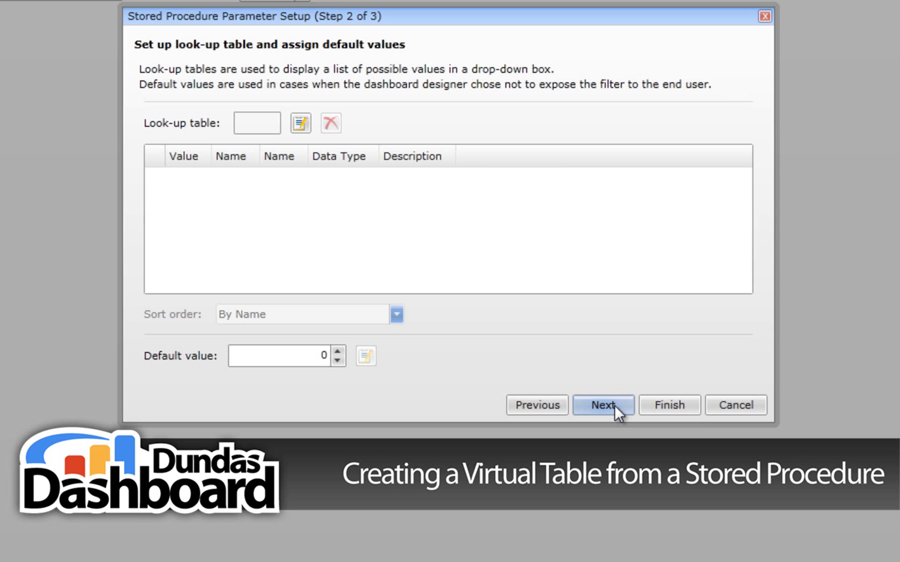
{"action": "left_click", "coordinate": [295, 117]}
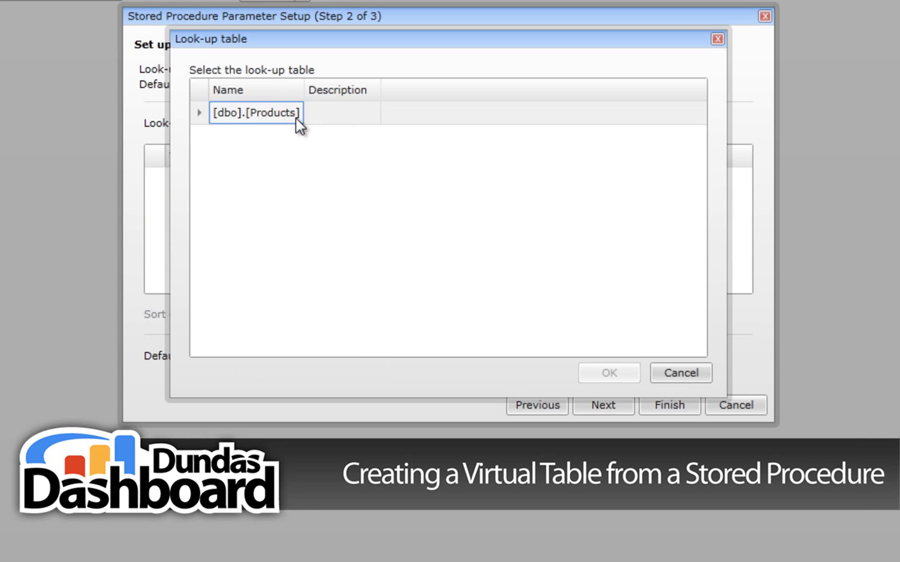
{"action": "left_click", "coordinate": [295, 117]}
{"action": "left_click", "coordinate": [609, 377]}
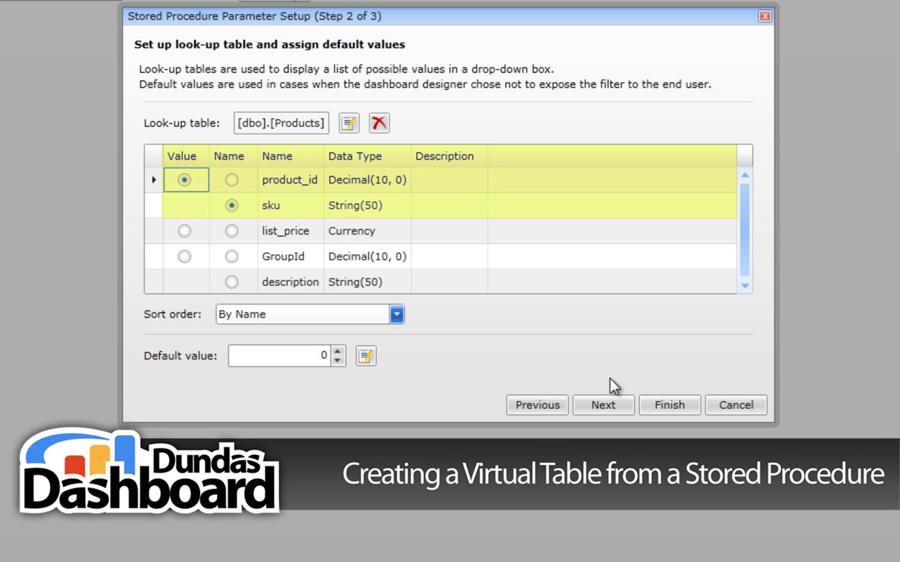
Choose product 2 SOMD as the default value and move on to validation.
{"action": "left_click", "coordinate": [368, 356]}
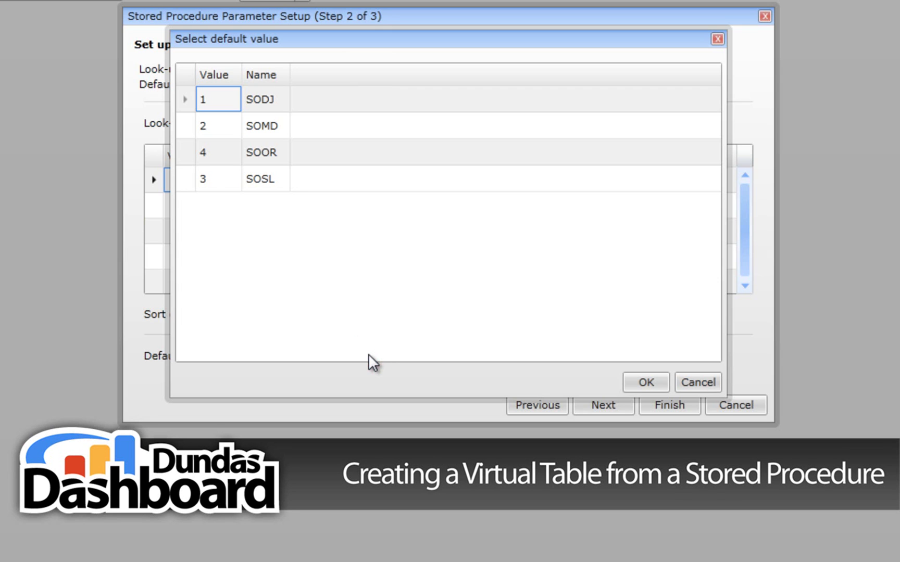
{"action": "left_click", "coordinate": [204, 127]}
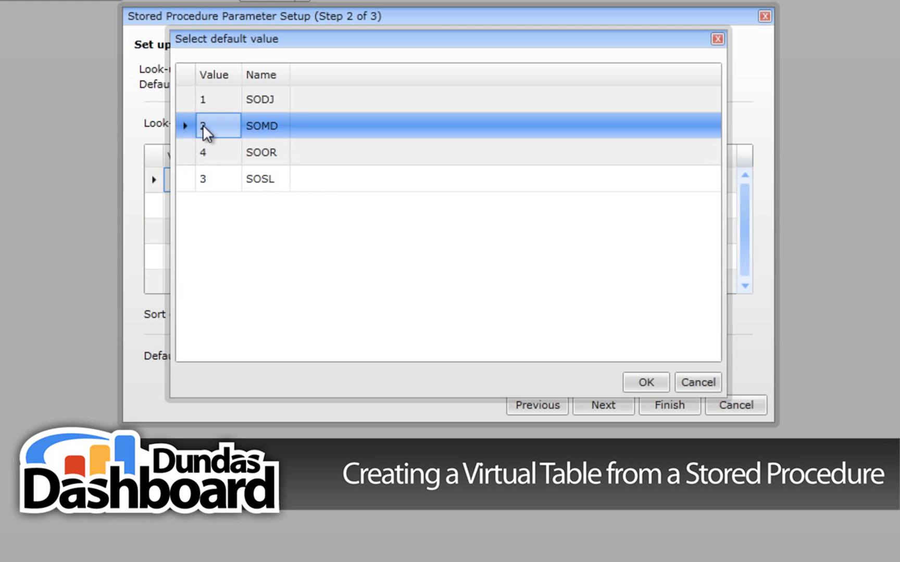
{"action": "left_click", "coordinate": [642, 379]}
{"action": "left_click", "coordinate": [611, 405]}
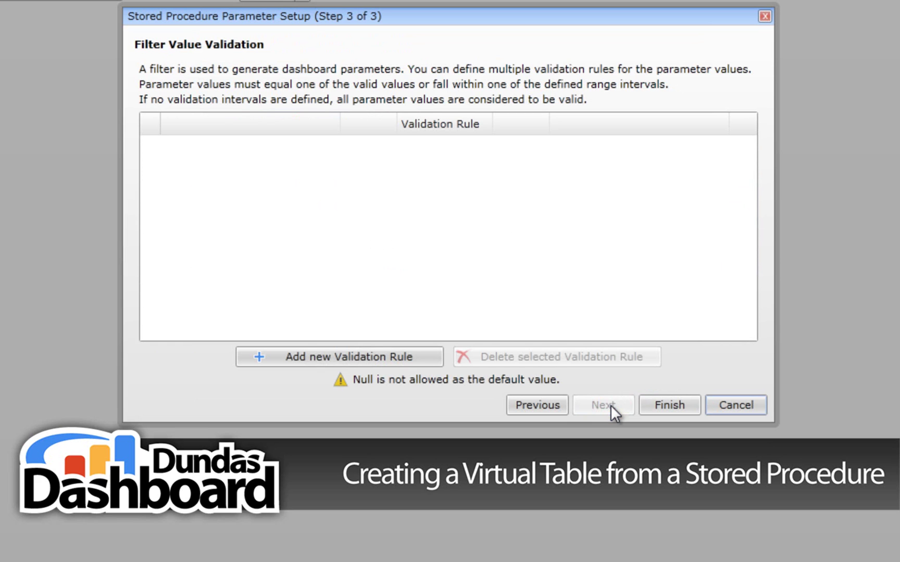
Finish the parameter setup, preview the 35 sales records, and start checking in 2.2.2.
{"action": "left_click", "coordinate": [669, 405]}
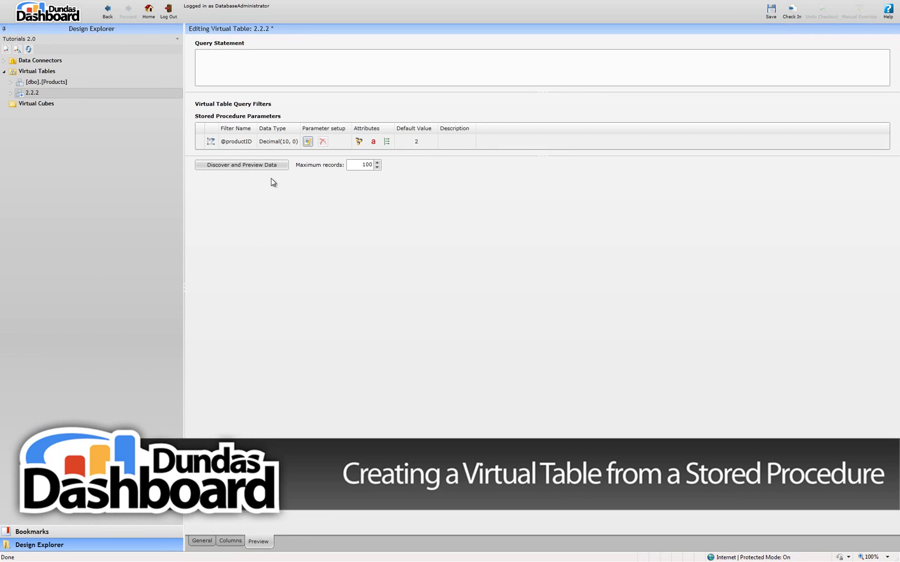
{"action": "left_click", "coordinate": [257, 165]}
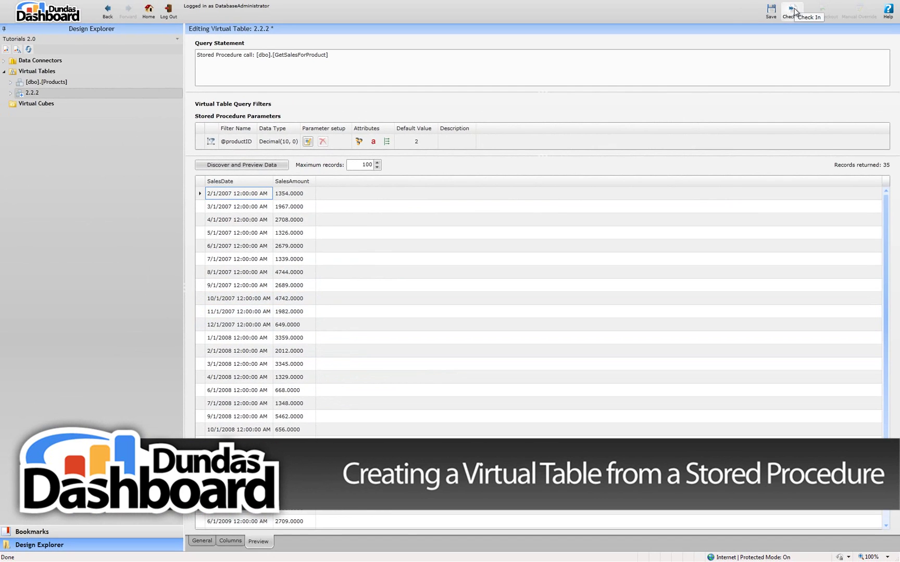
{"action": "left_click", "coordinate": [792, 10]}
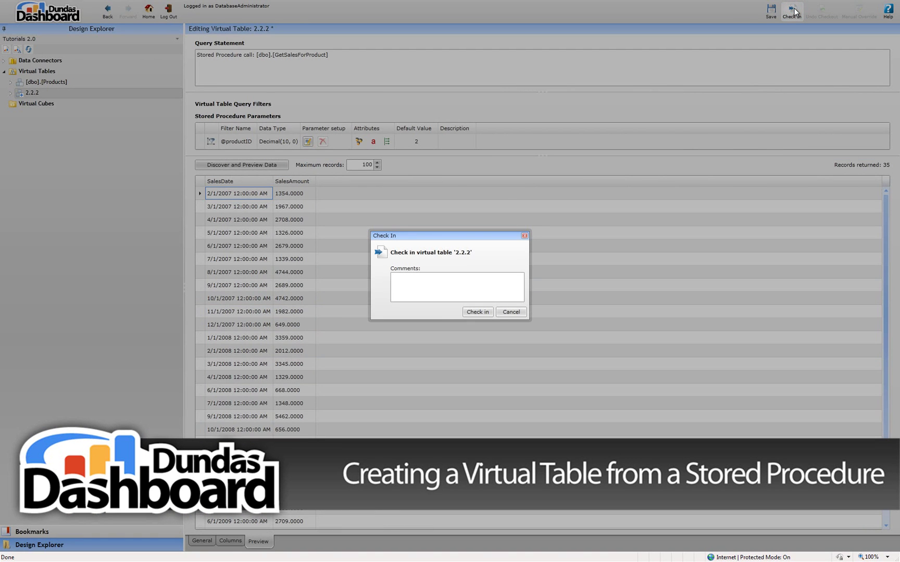